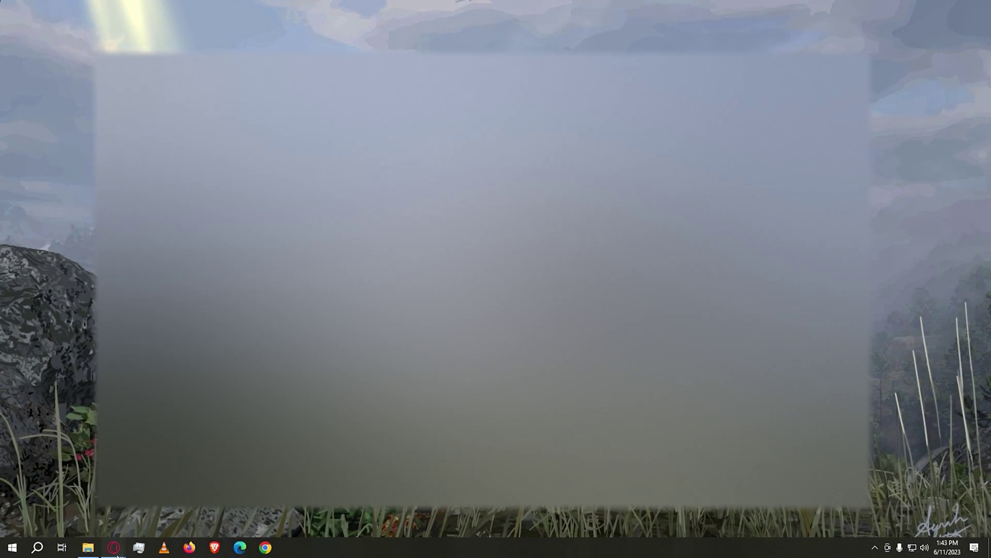
Download the ReShade 5.8.0 installer from the download section of reshade.me.
click(112, 548)
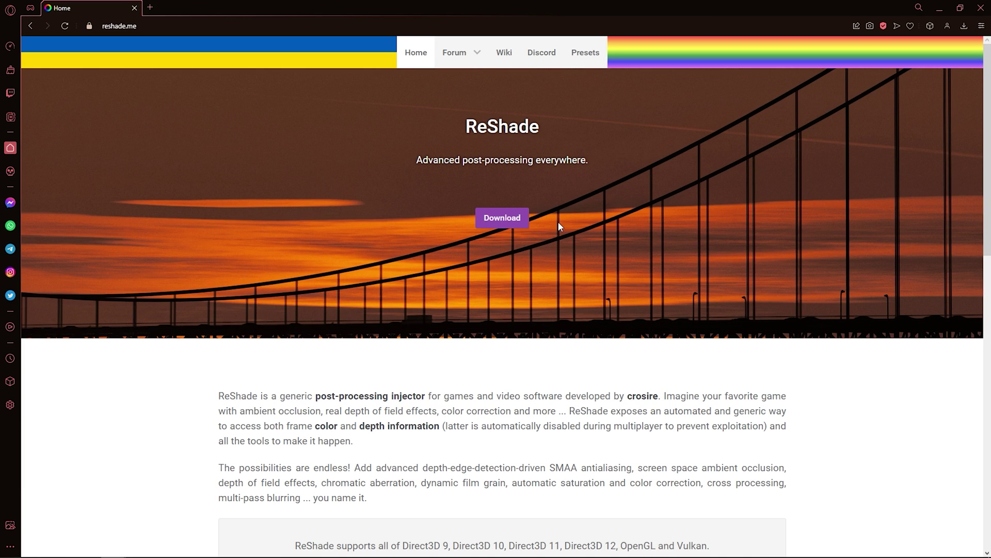
click(500, 214)
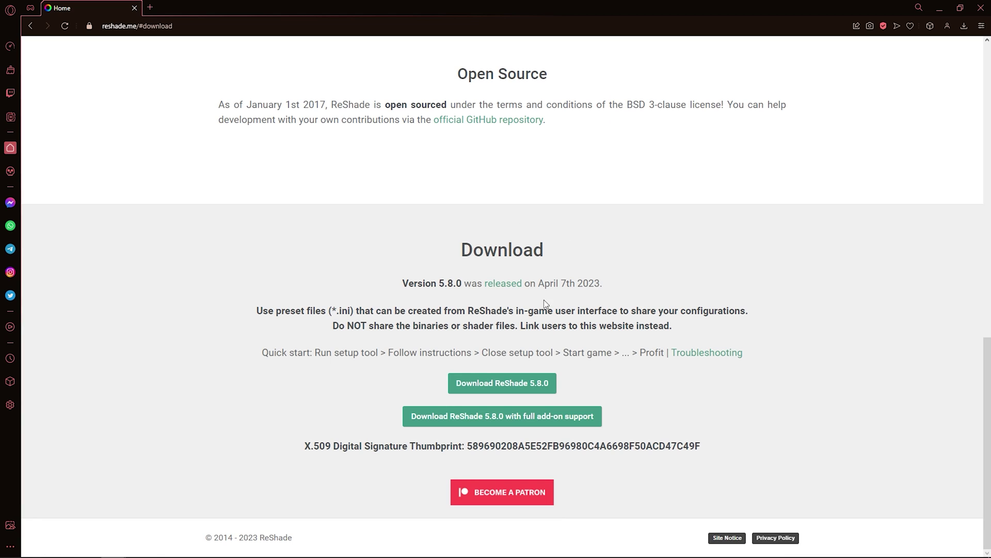
click(523, 383)
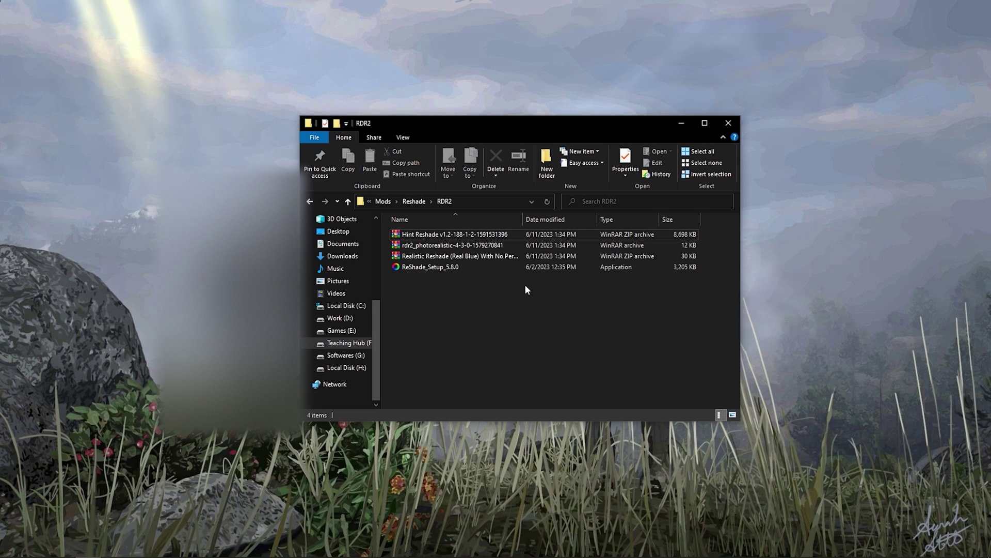
Run ReShade_Setup_5.8.0 from the RDR2 mods folder.
drag(526, 289, 458, 283)
click(438, 267)
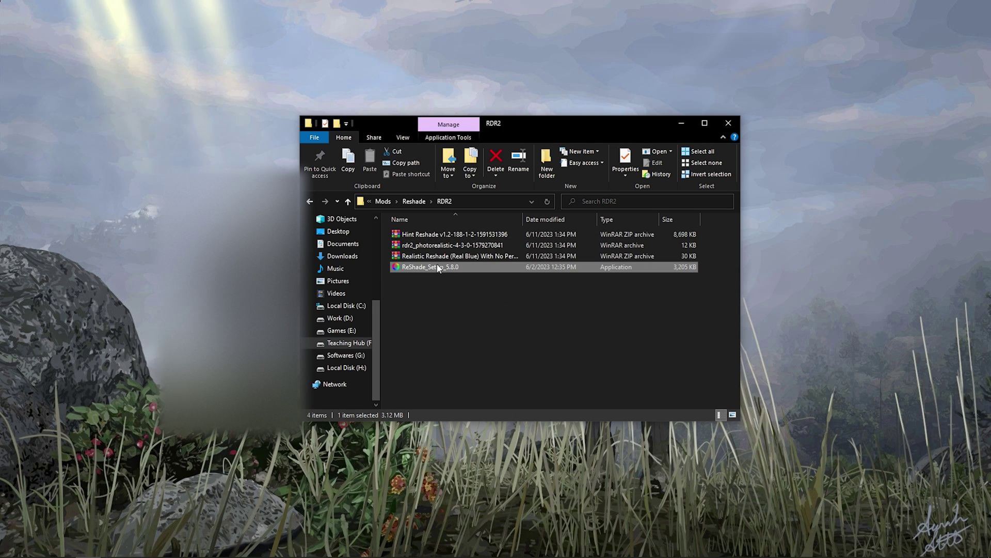
double_click(524, 268)
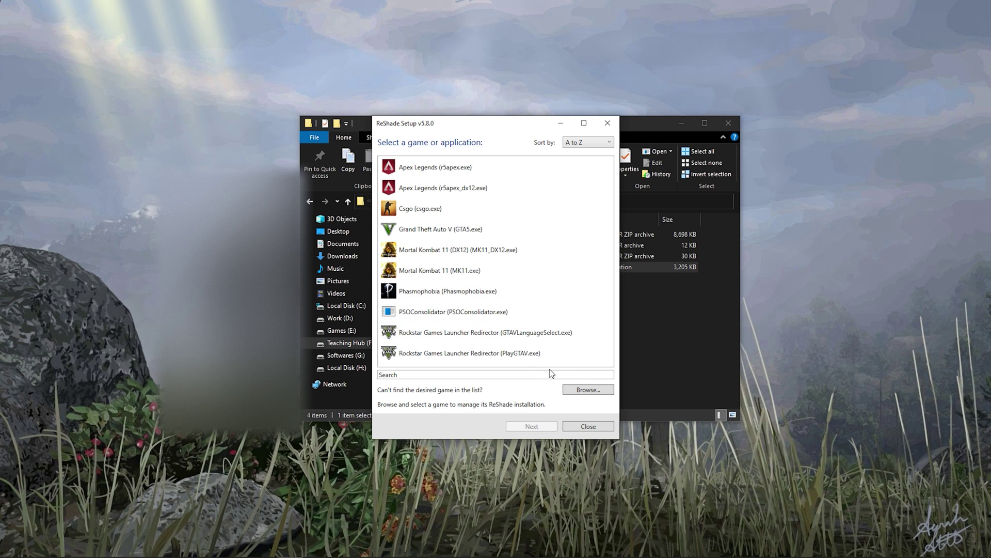
Open Red Dead Redemption 2's install folder through Steam's Browse local files and copy its path.
click(589, 389)
click(730, 377)
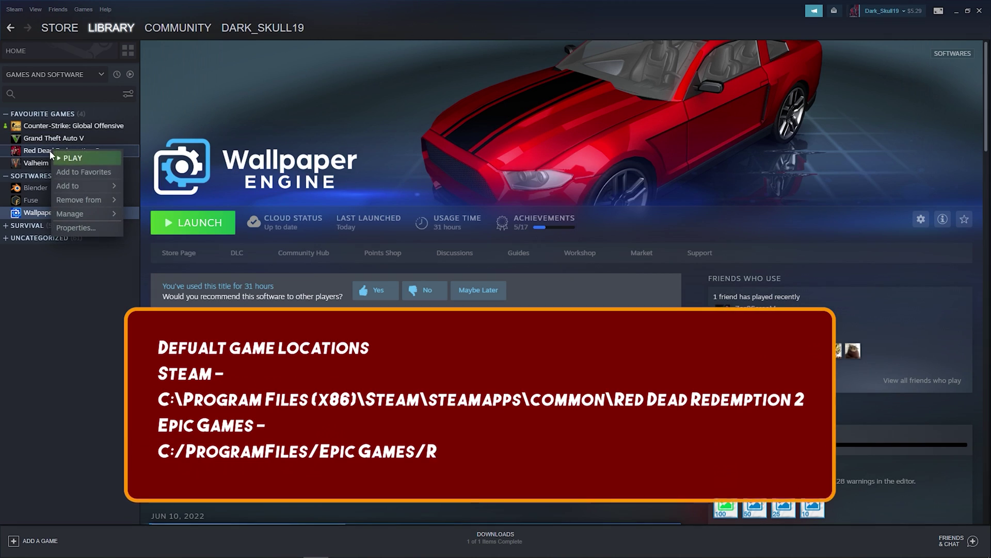
mouse_move(113, 219)
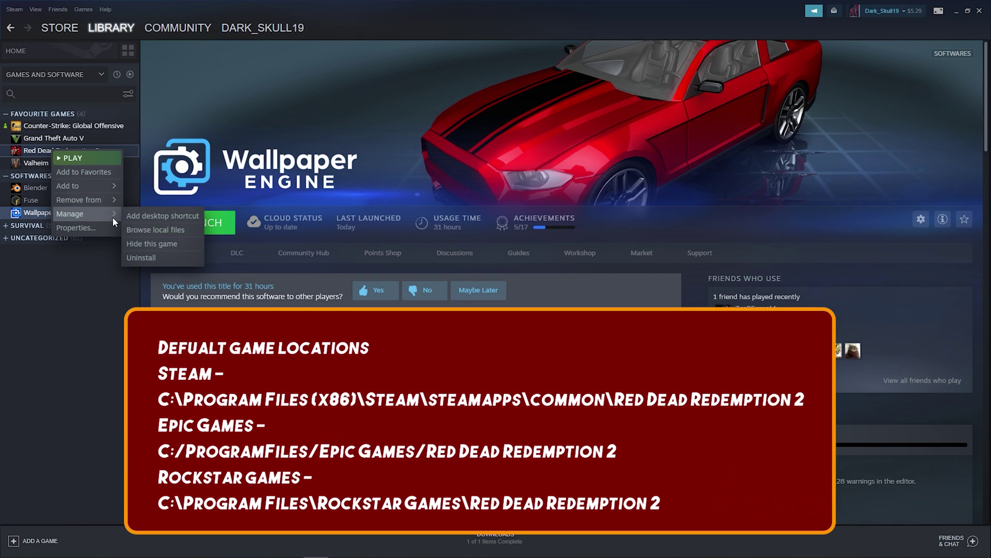
click(163, 235)
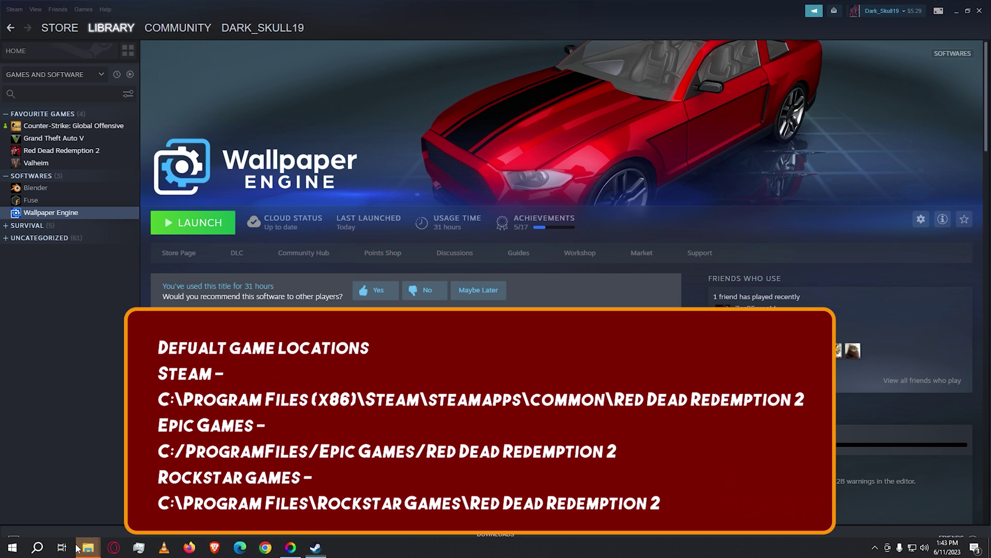
mouse_move(88, 547)
click(93, 496)
click(518, 216)
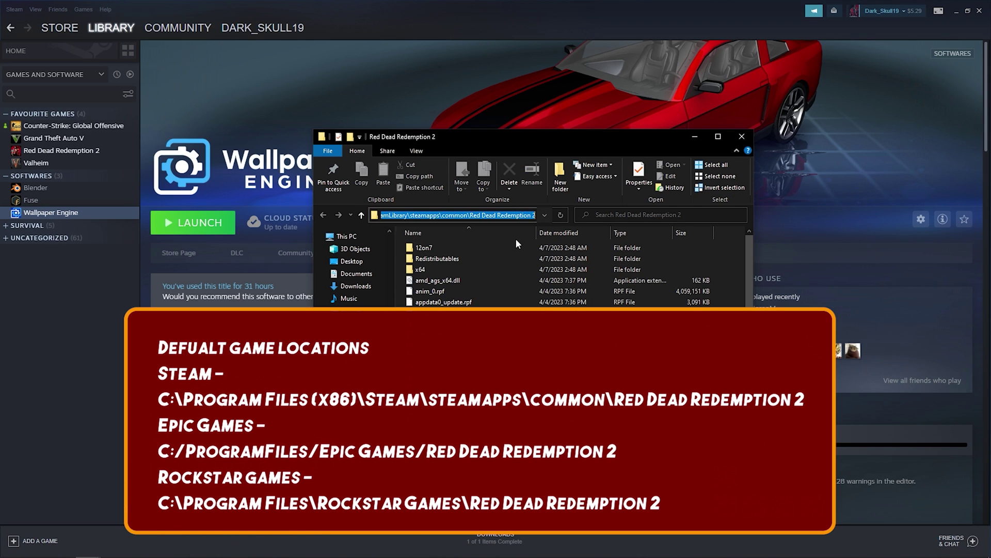
key(alt+Tab)
key(alt+Tab)
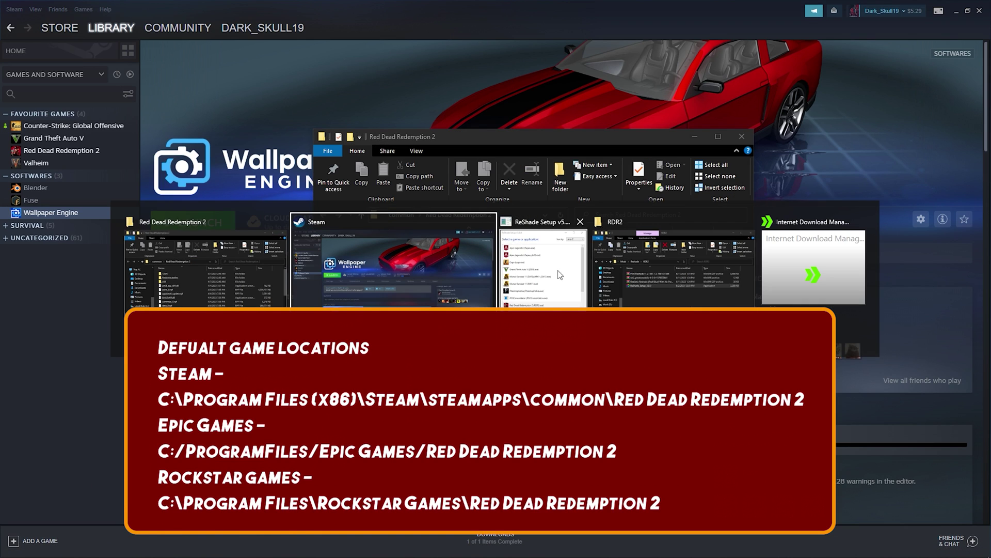
Paste the game folder path into the Open dialog and choose RDR2.exe.
click(956, 10)
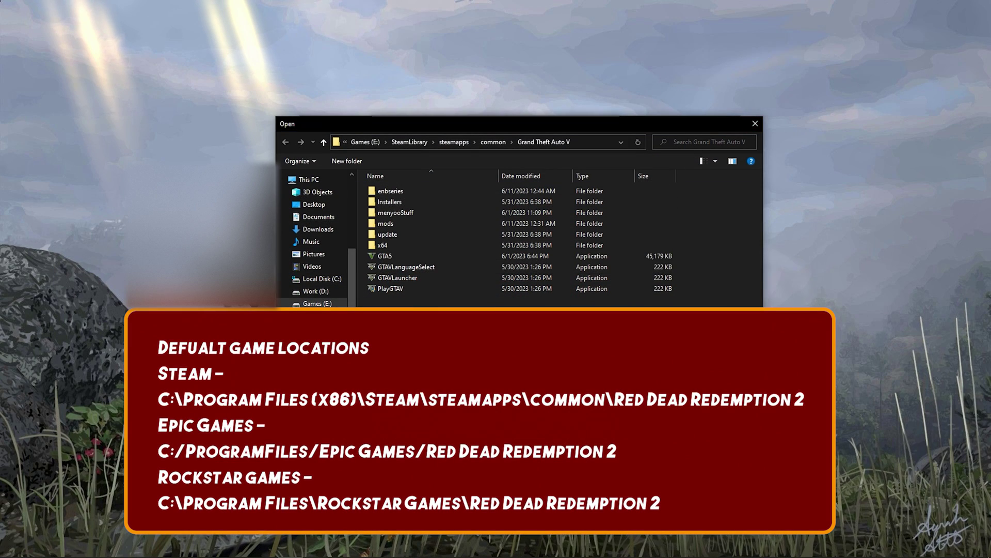
click(585, 140)
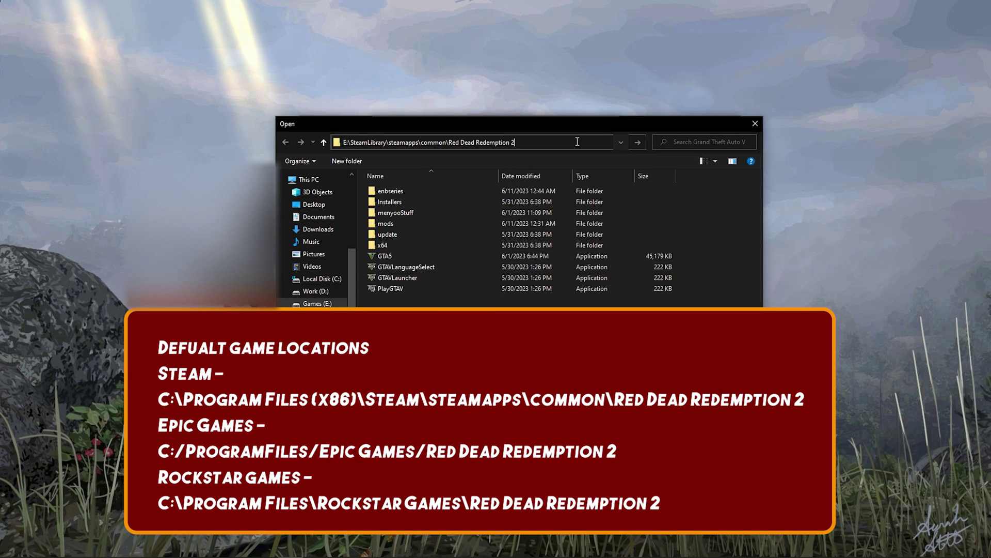
key(Return)
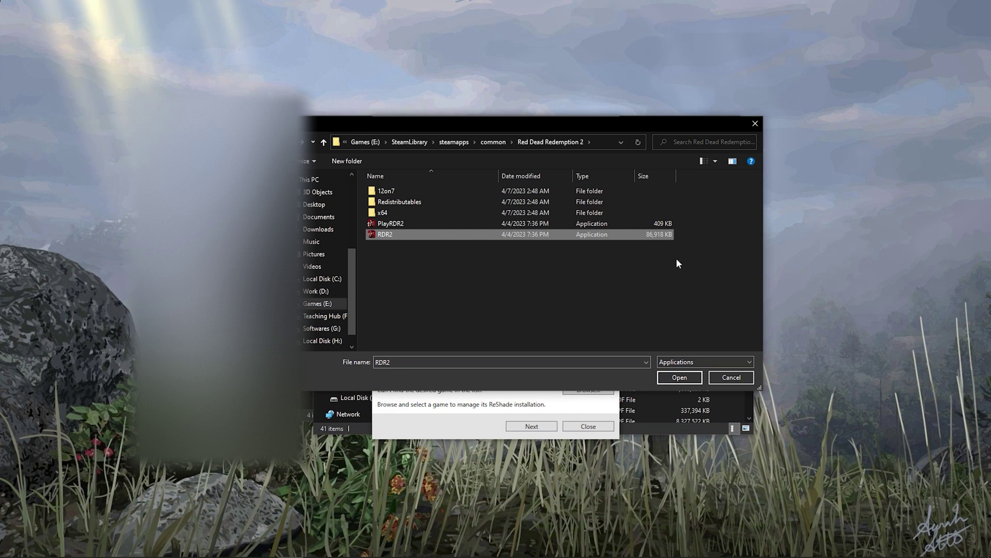
click(674, 381)
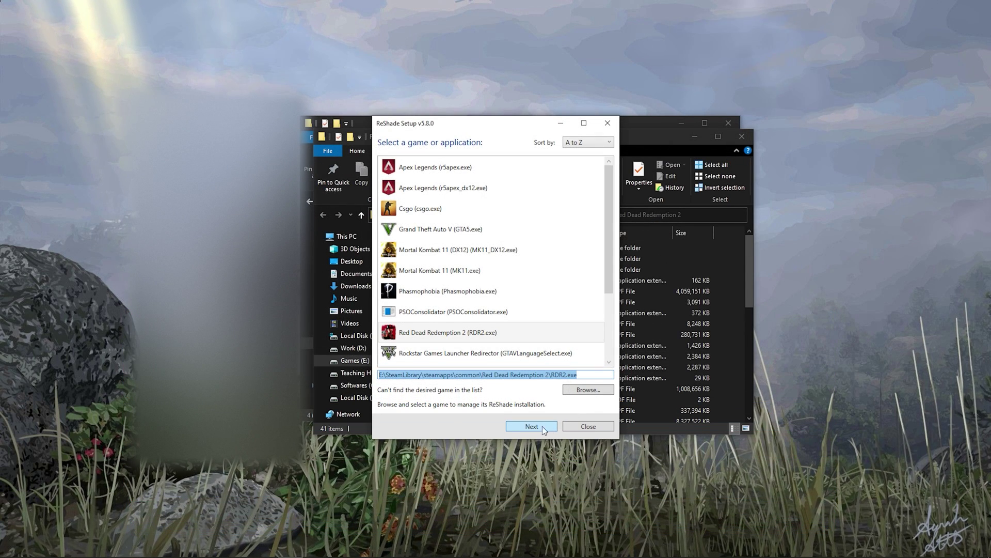
Set RDR2's Advanced graphics settings to Unlocked and confirm the Graphics API is Vulkan.
click(531, 427)
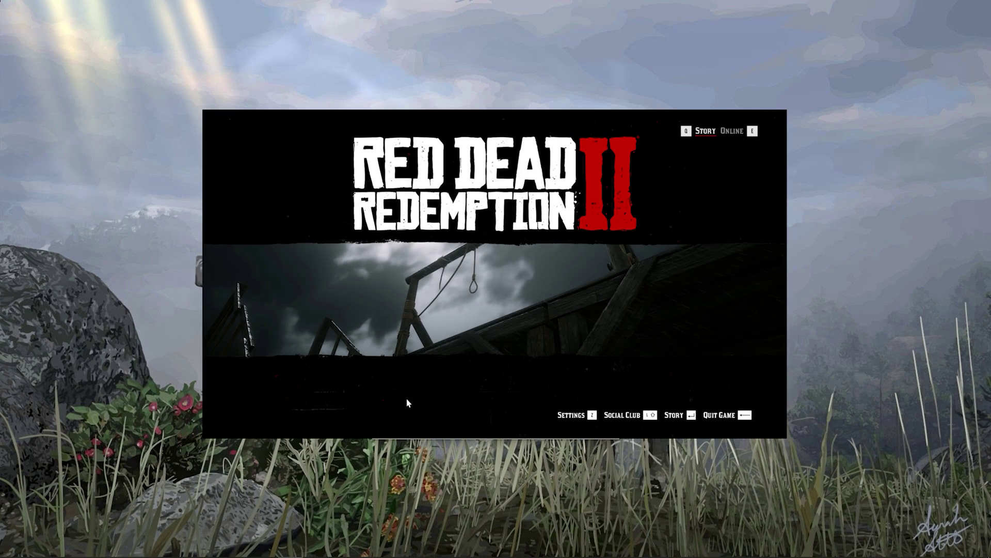
click(571, 415)
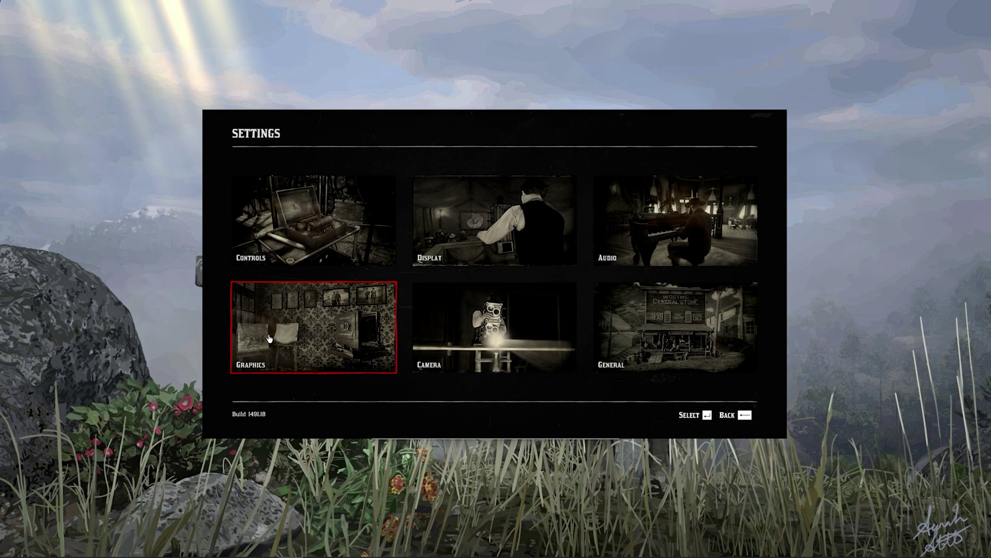
click(269, 338)
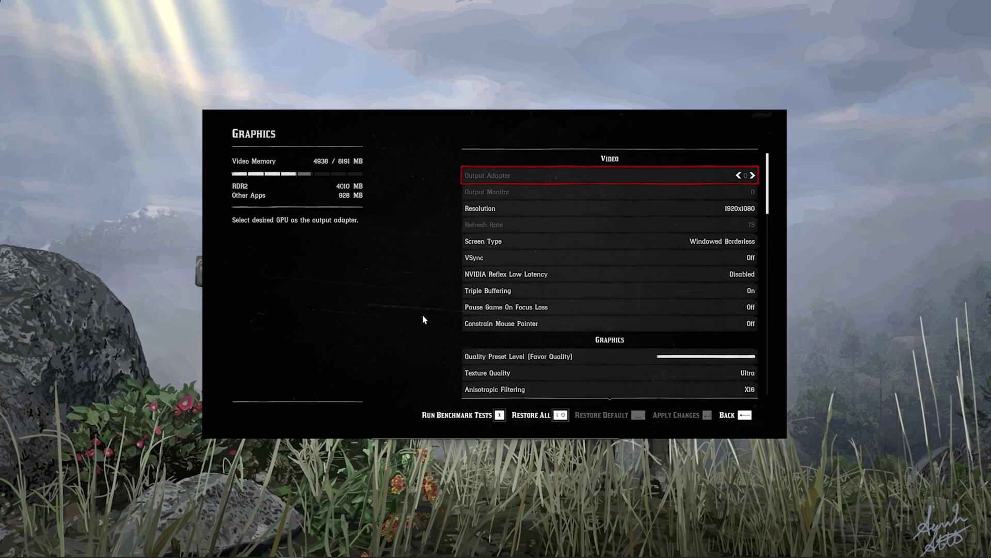
key(Down)
key(Down)
key(Down)
key(Down)
key(Down)
key(Down)
key(Down)
key(Down)
key(Down)
key(Down)
key(Down)
key(Down)
key(Down)
key(Down)
key(Down)
key(Down)
key(Down)
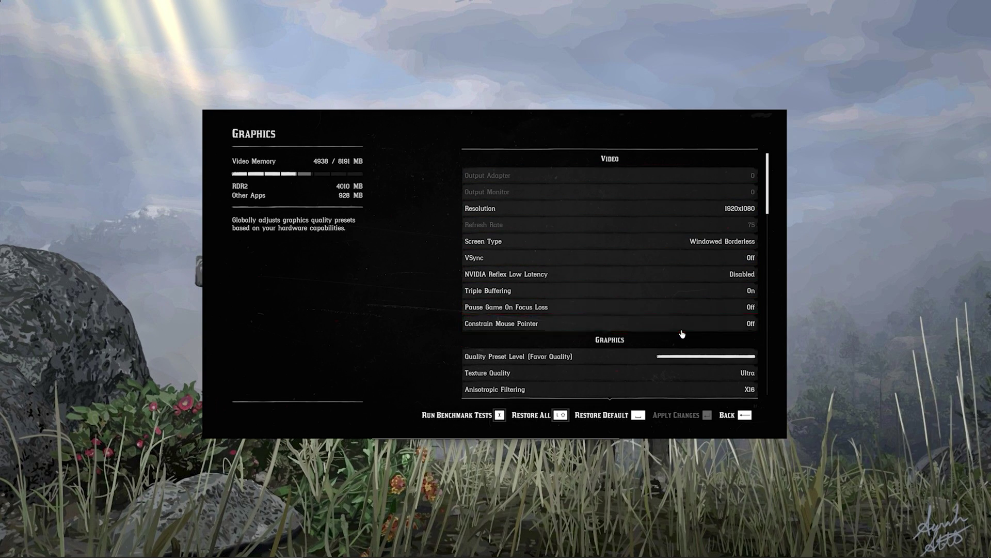
key(Down)
key(Down)
key(Down)
key(Down)
key(Down)
key(Down)
key(Down)
key(Down)
key(Down)
key(Down)
key(Down)
key(Down)
key(Down)
key(Down)
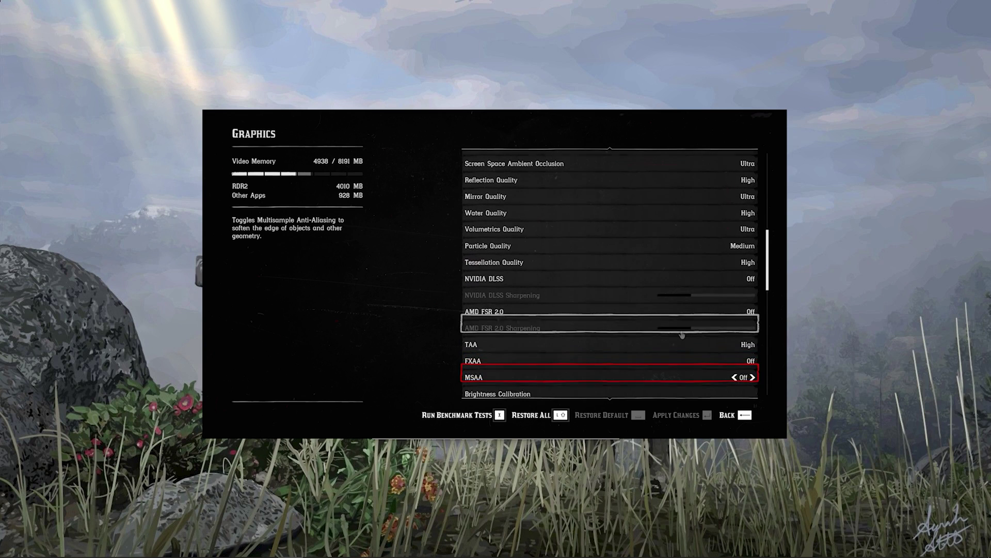
key(Down)
key(Down)
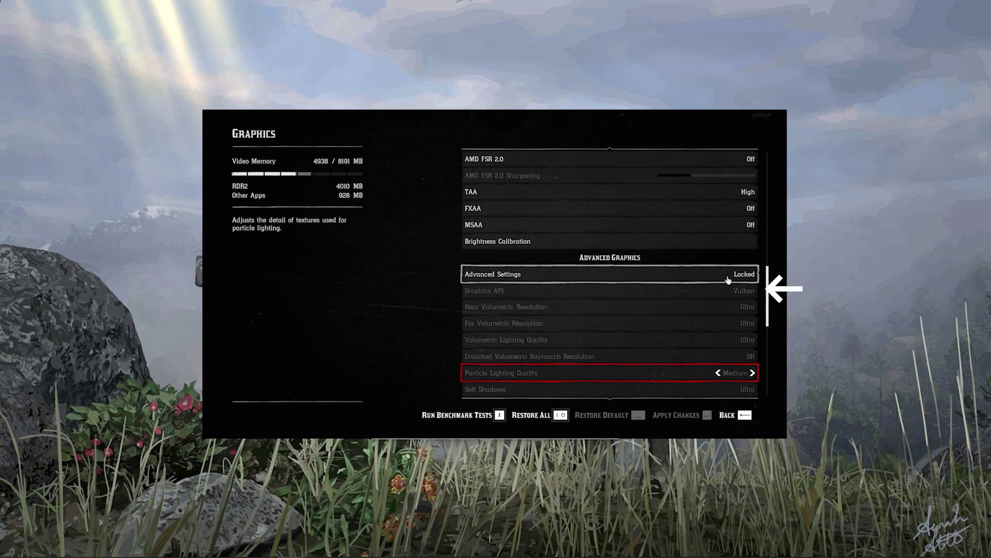
click(748, 274)
click(752, 274)
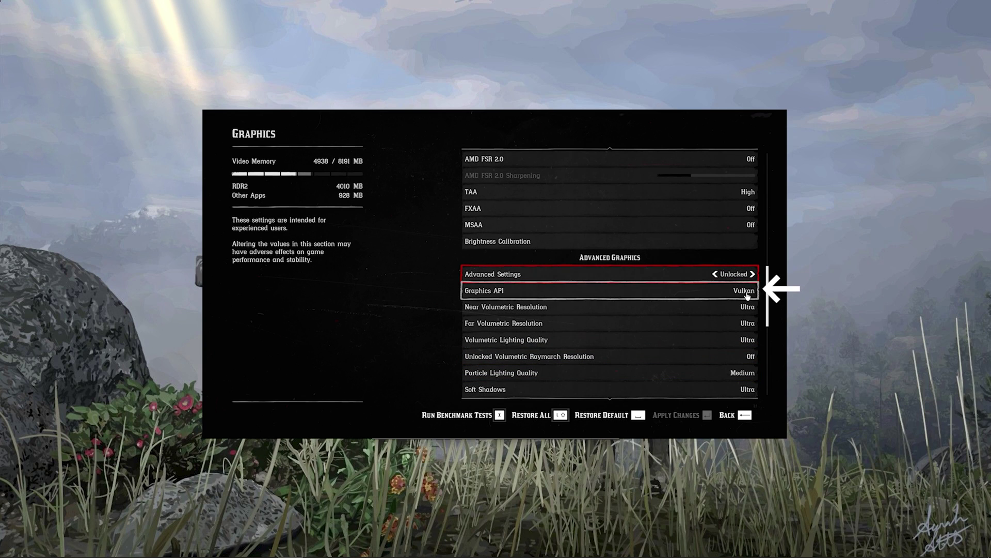
click(747, 292)
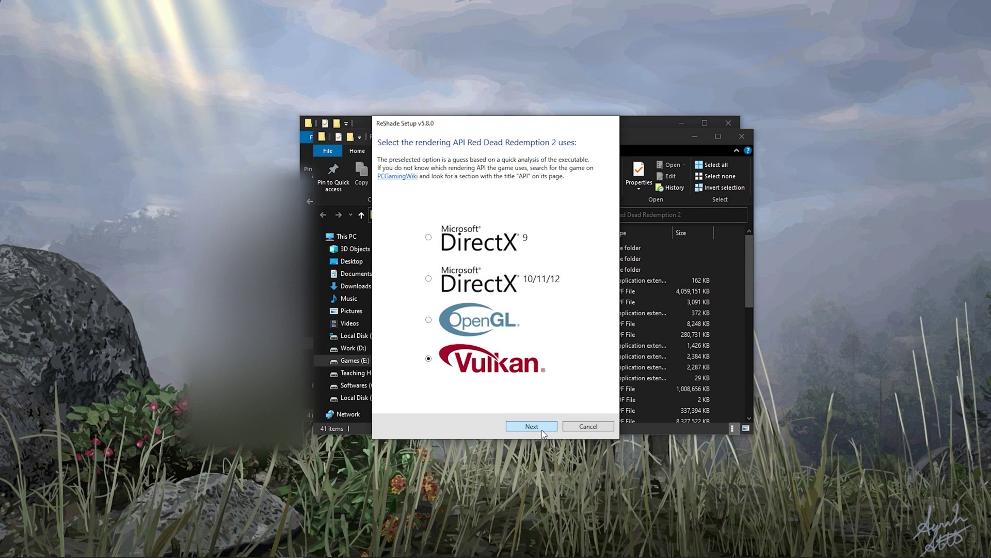
Install ReShade for Vulkan with no preset and all checked effect packages, then exit.
click(535, 426)
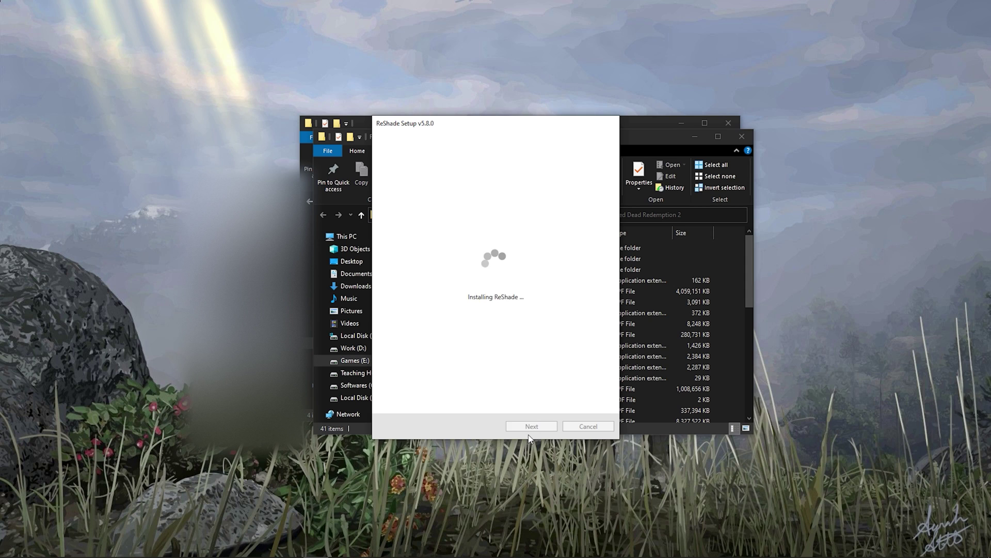
click(573, 426)
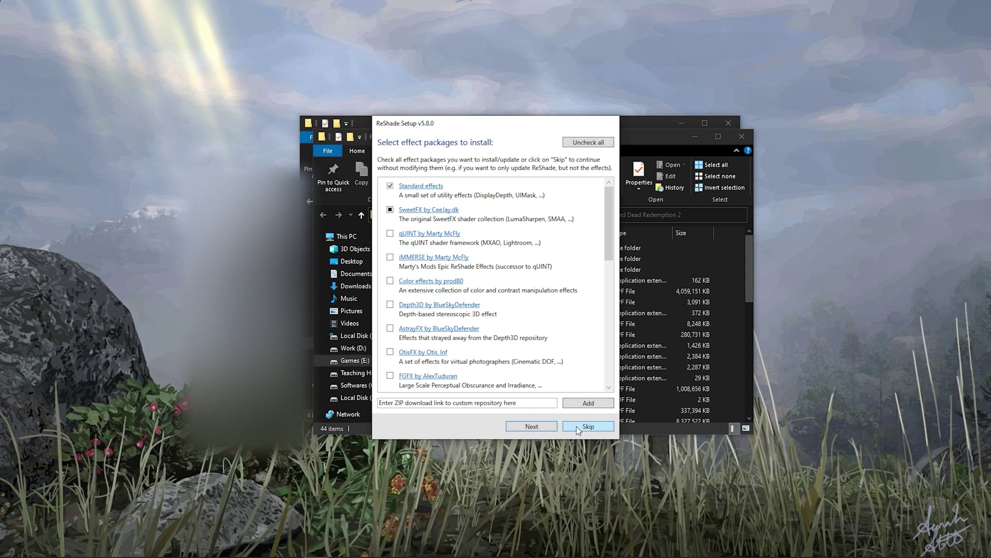
click(537, 425)
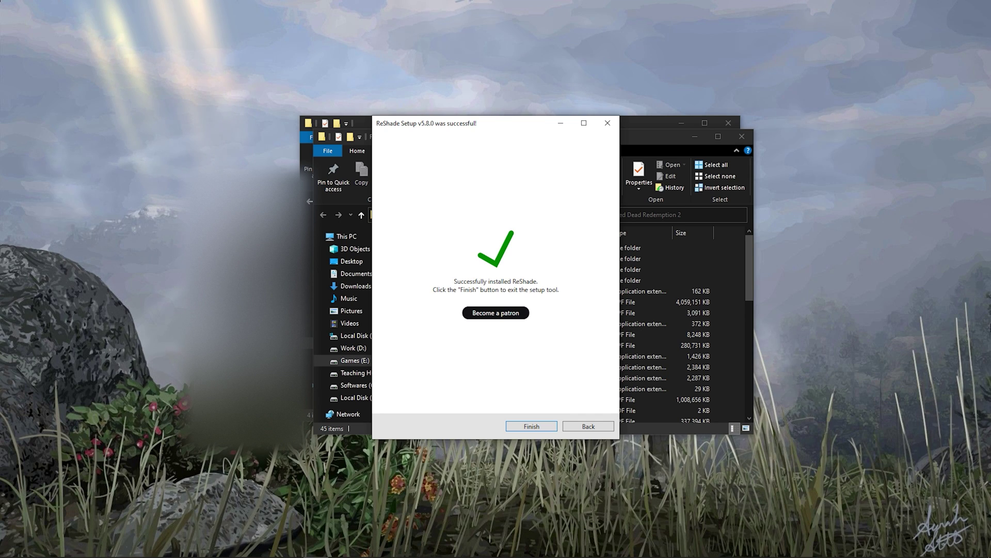
click(522, 425)
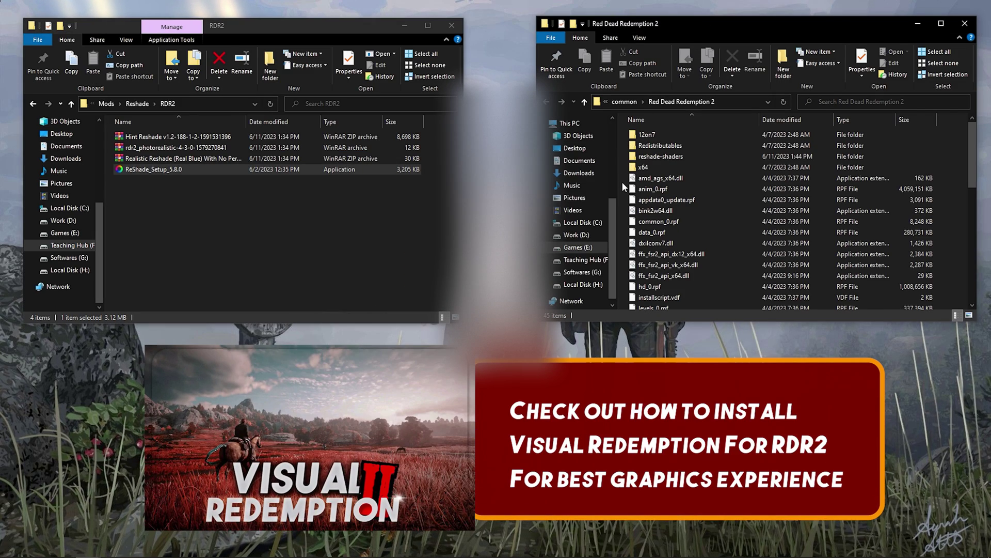
Create a new folder named Reshade in the game directory.
right_click(622, 184)
mouse_move(666, 317)
click(752, 326)
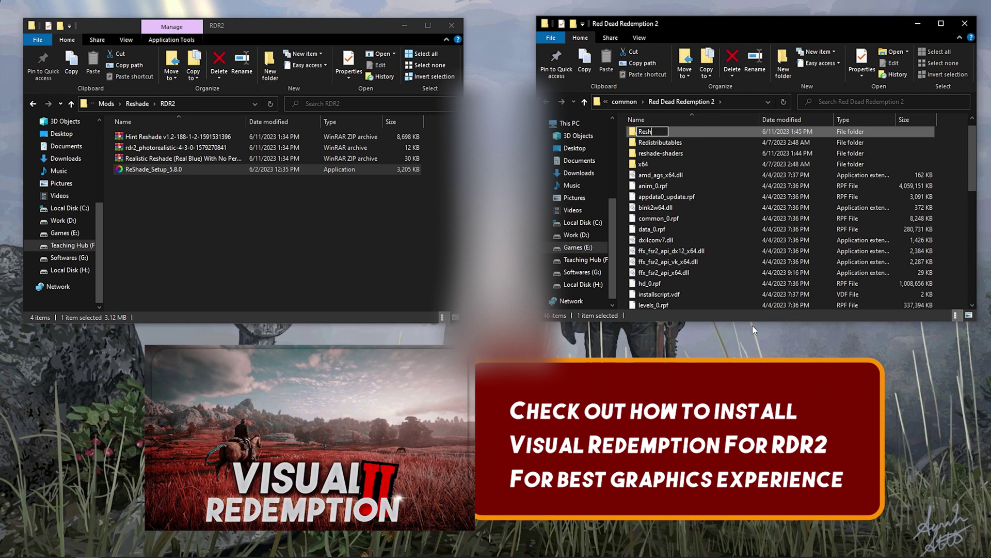
key(Return)
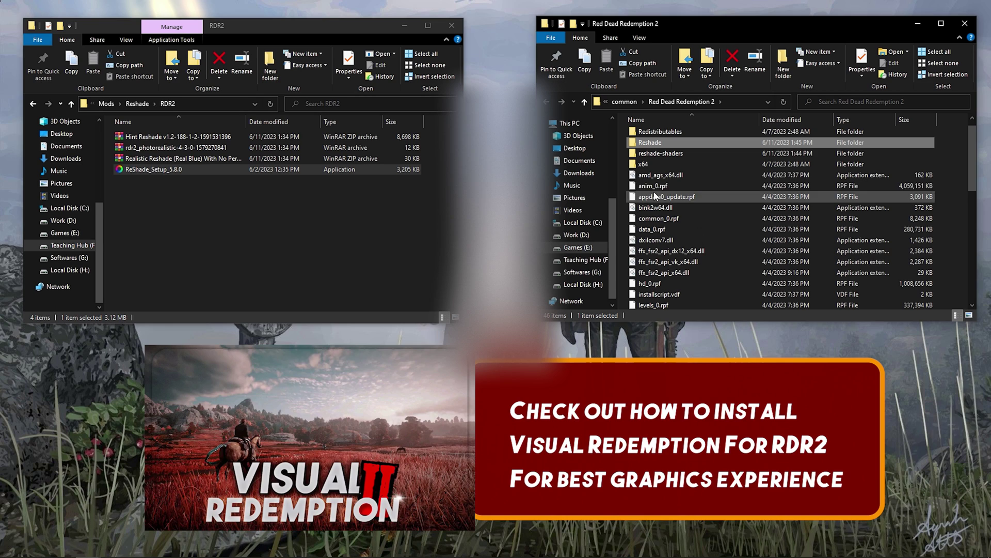
click(623, 185)
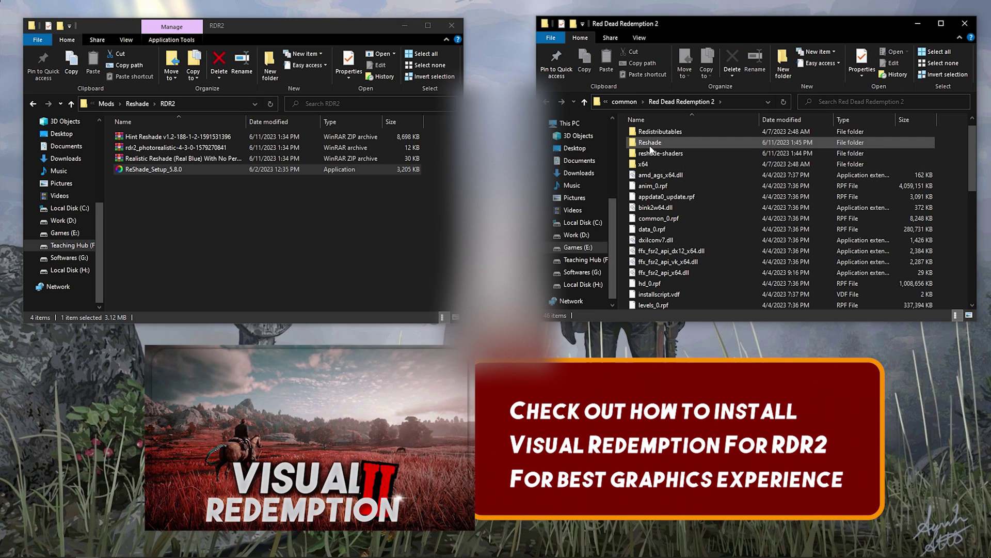
Extract the three preset archives into separate folders and open rdr2_photorealistic.
click(265, 230)
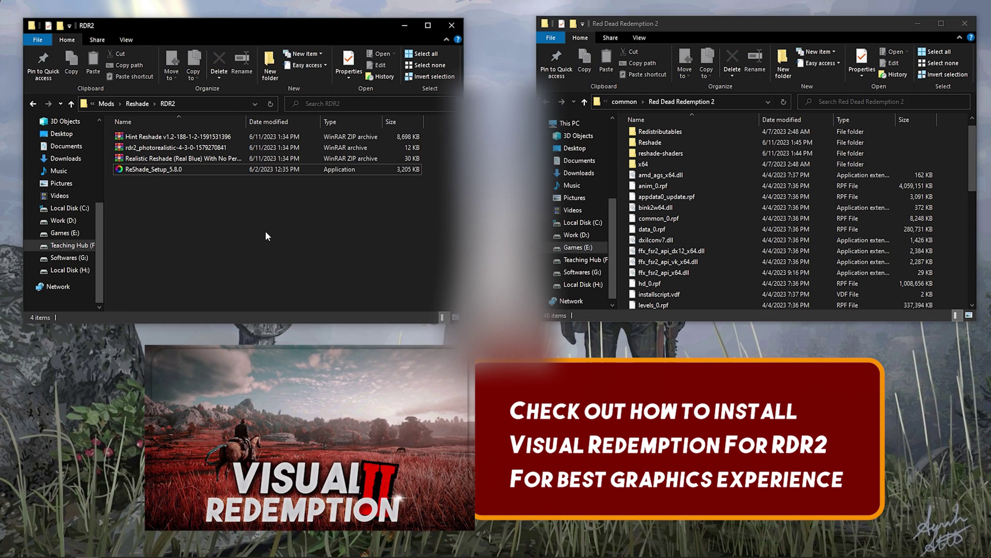
click(188, 158)
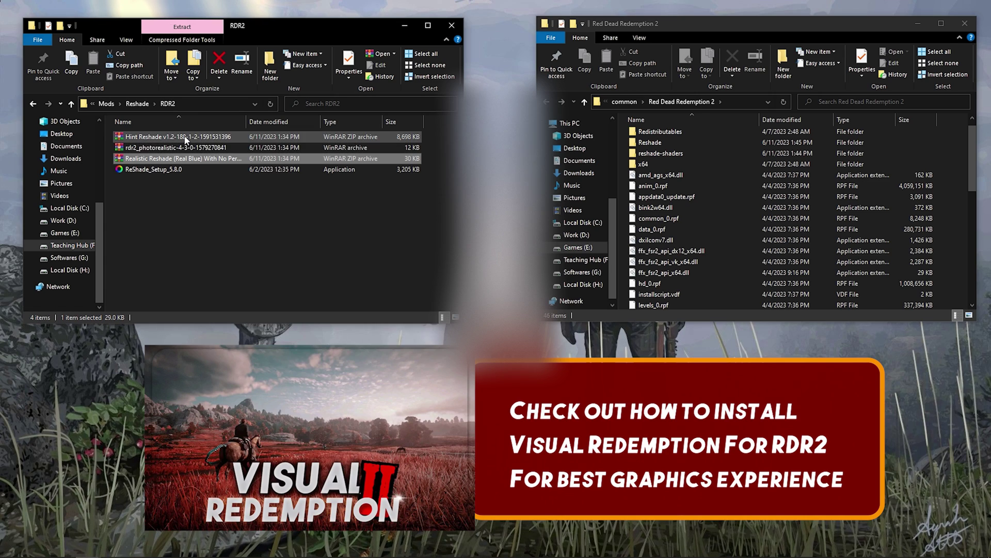
shift+click(186, 137)
key(shift+F10)
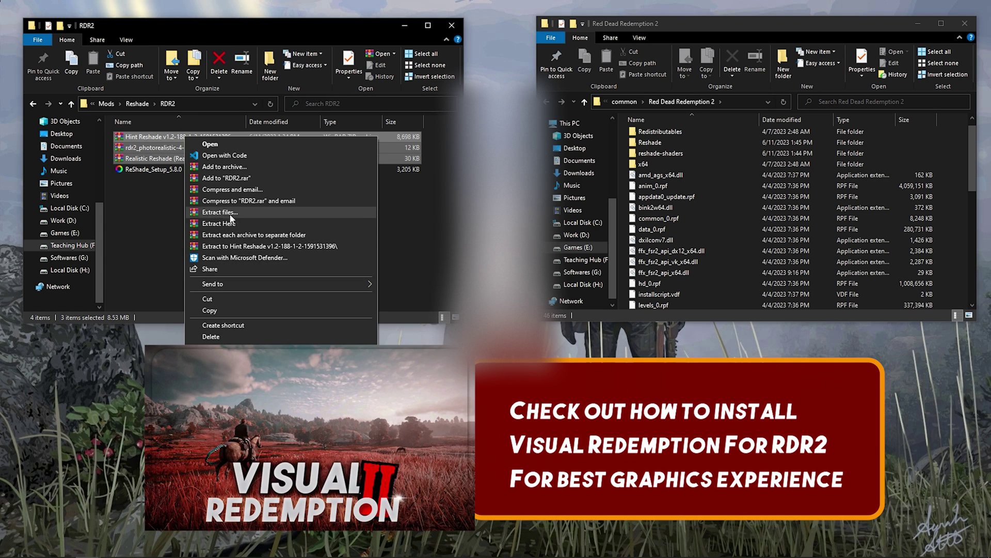
click(263, 237)
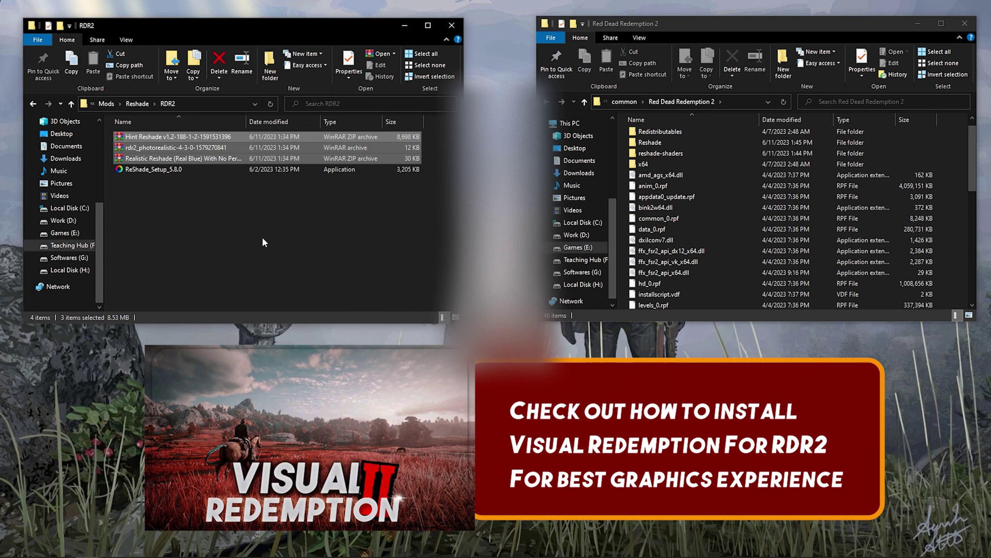
double_click(183, 148)
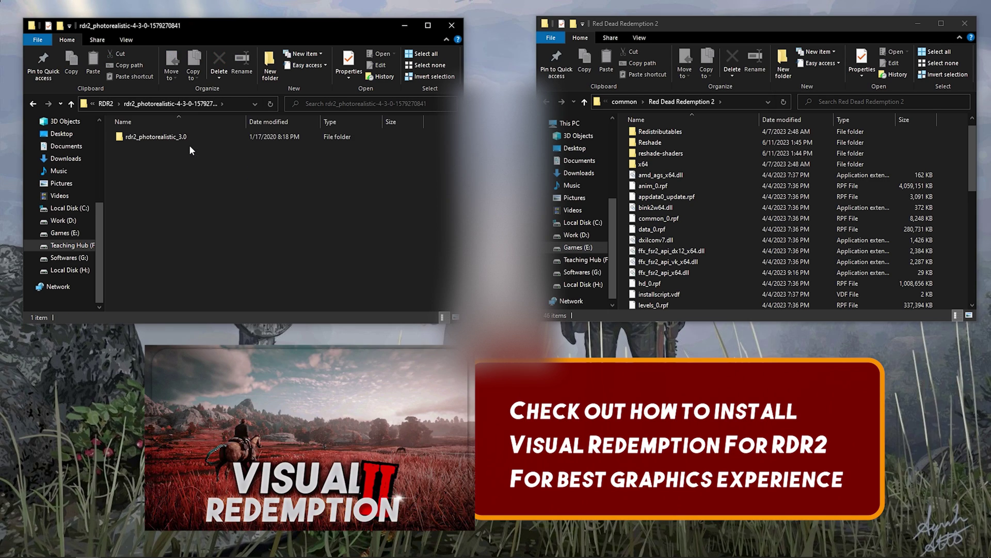
Copy rdr2_photorealistic_3.0.ini into the game's Reshade folder.
click(186, 138)
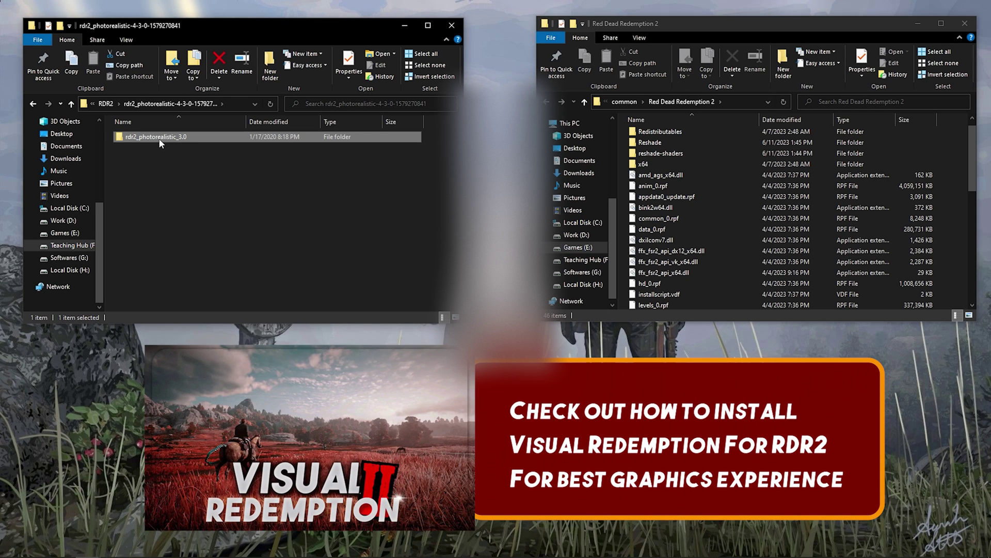
double_click(160, 138)
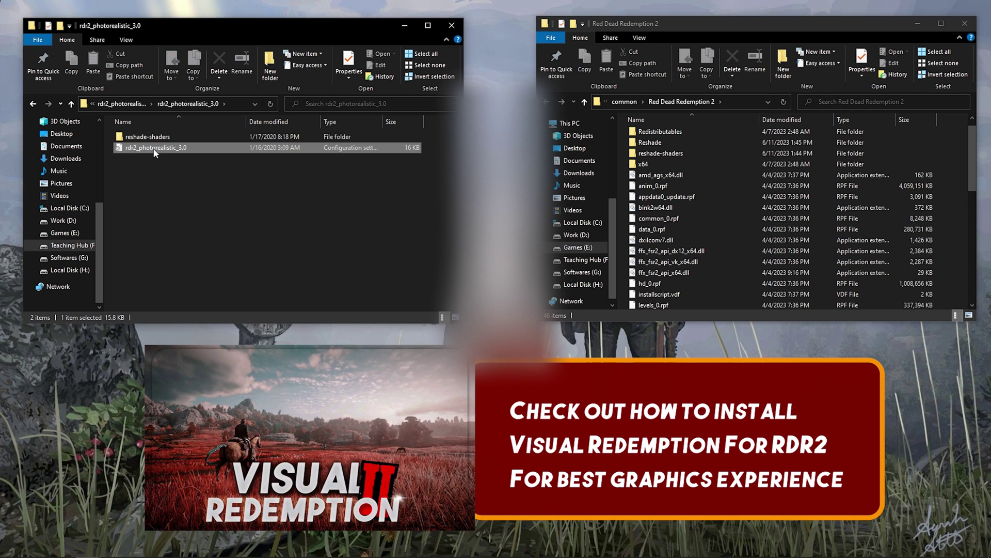
click(204, 150)
drag(168, 152, 649, 143)
Copy the photorealistic preset's shaders folder into the game's reshade-shaders folder.
double_click(171, 135)
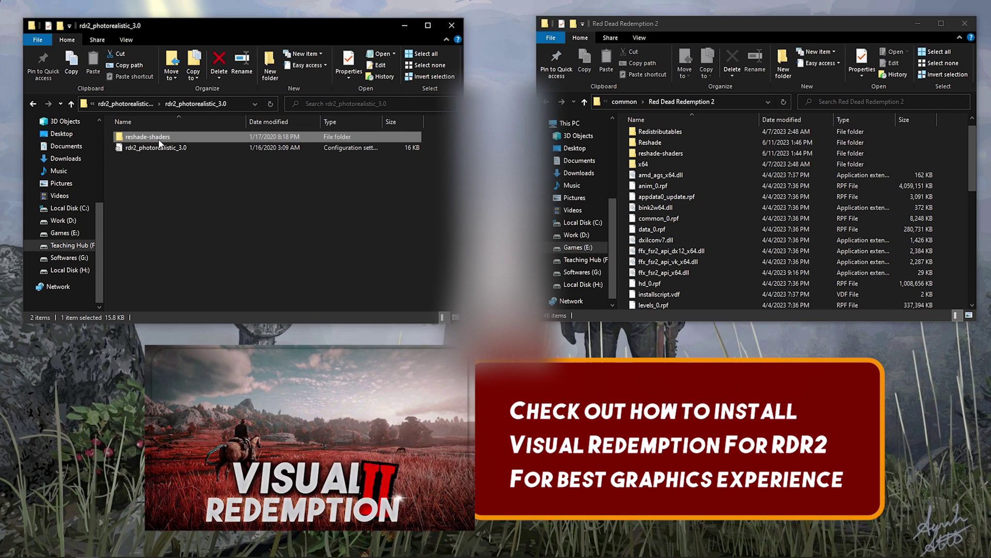
double_click(690, 152)
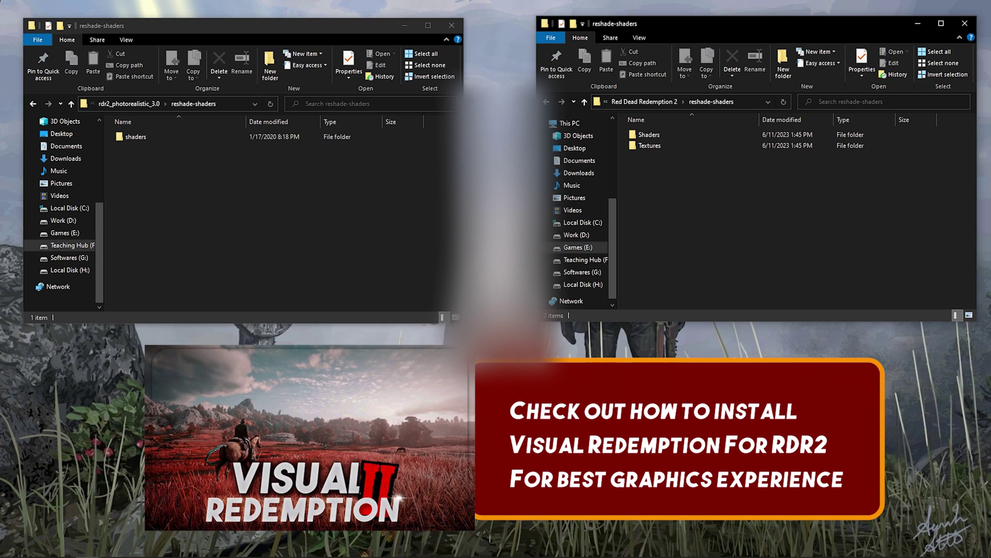
drag(169, 136, 358, 144)
drag(273, 142, 679, 170)
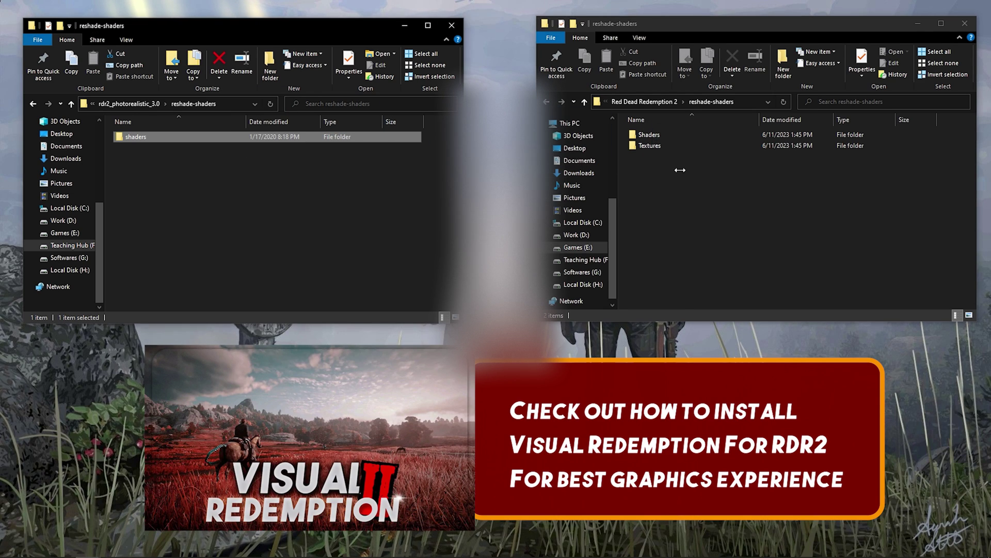
click(683, 165)
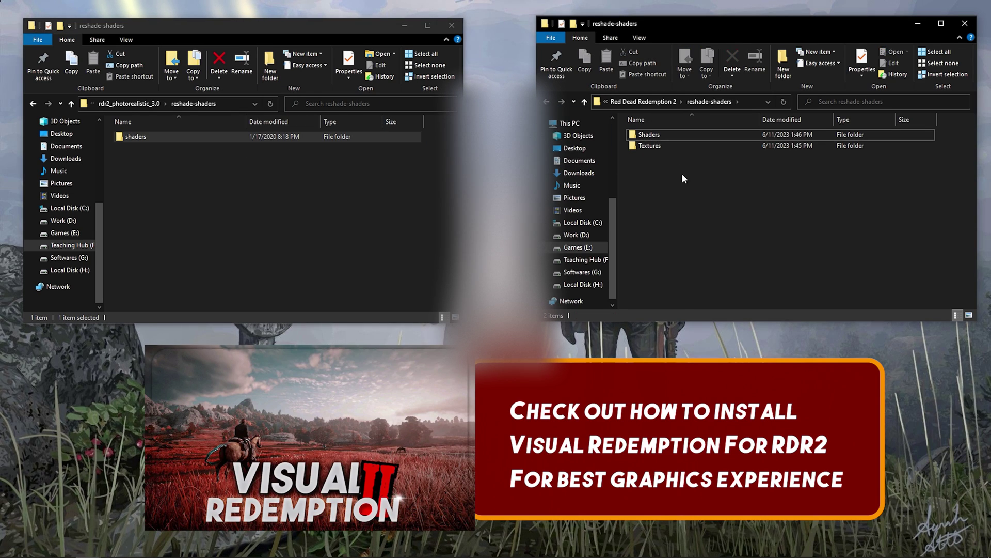
Copy the Realistic Reshade shader folders into the game's reshade-shaders folder.
key(alt+Left)
key(alt+Left)
key(alt+Left)
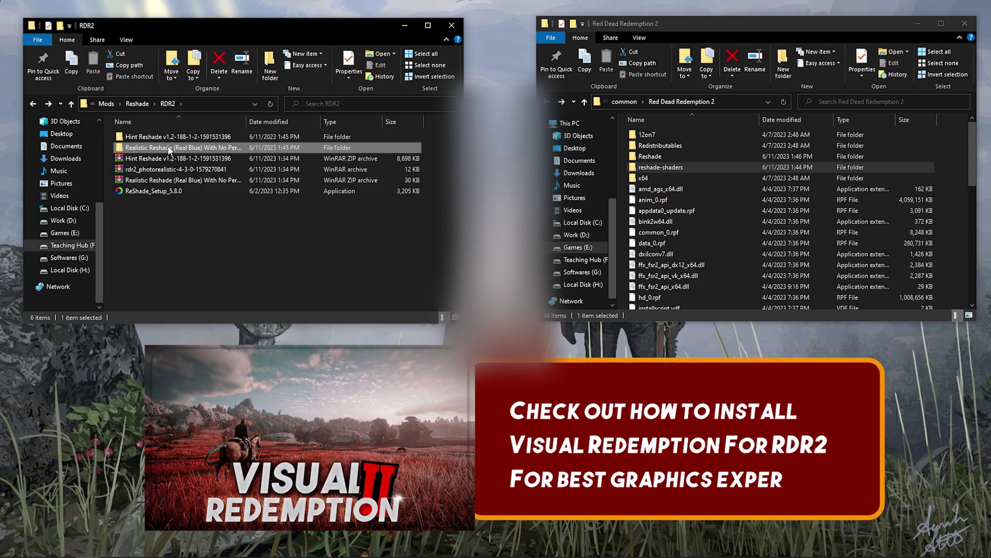
double_click(155, 147)
drag(290, 144, 187, 164)
double_click(661, 167)
drag(148, 137, 763, 165)
double_click(148, 137)
key(ctrl+a)
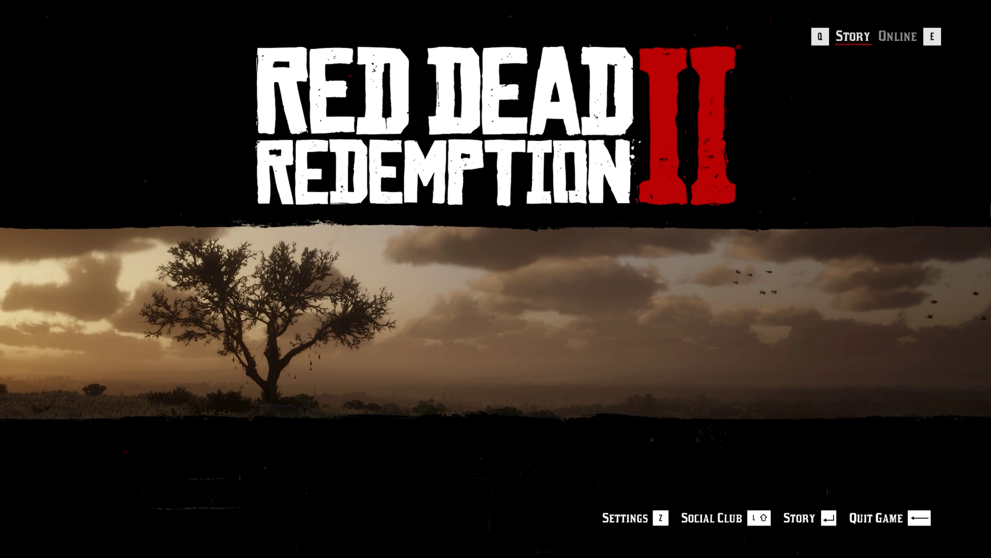
Start Story mode from the main menu to load into the Heartlands.
click(844, 506)
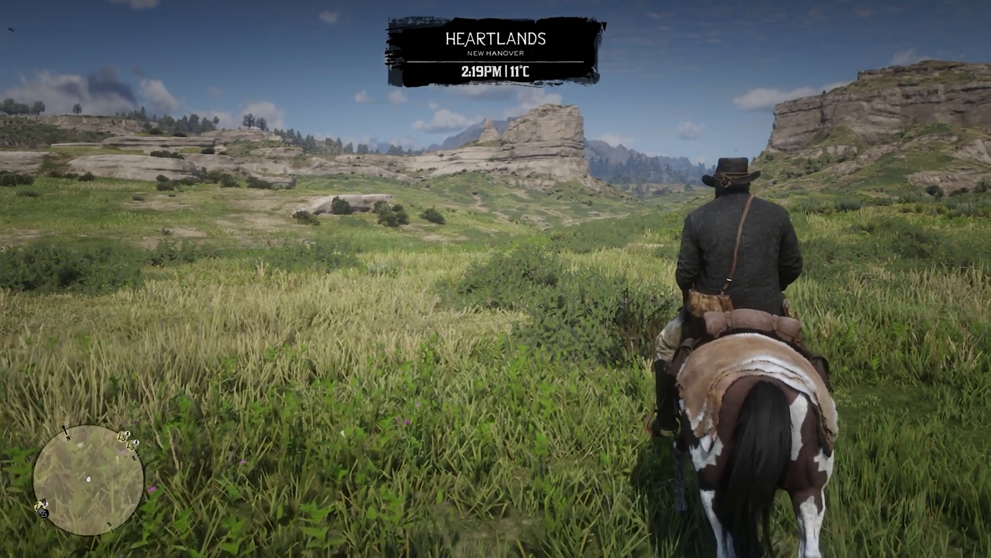
Open the overlay with Home, toggle AdaptiveSharpen on and off, and load Hint_Reshade_v1.2.ini.
key(Home)
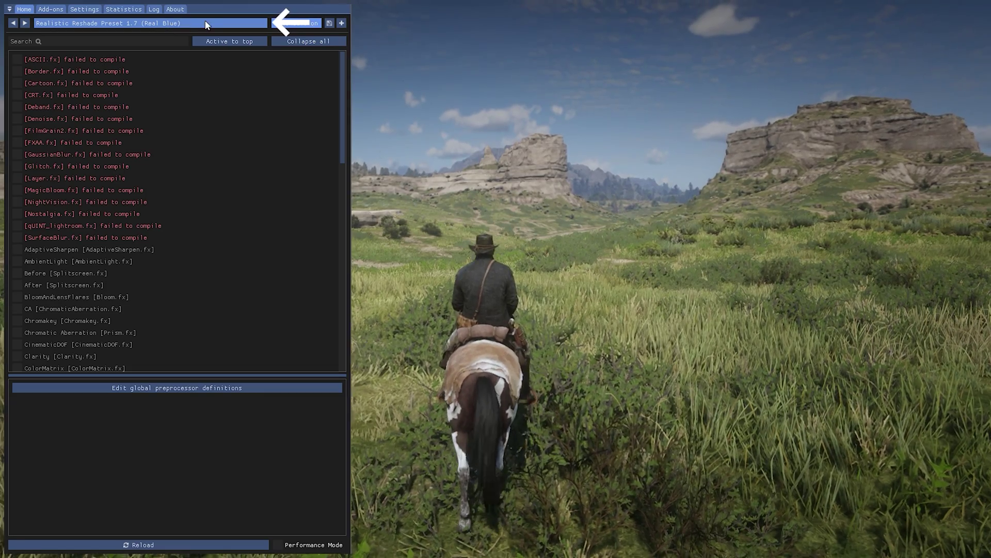
click(209, 23)
click(178, 24)
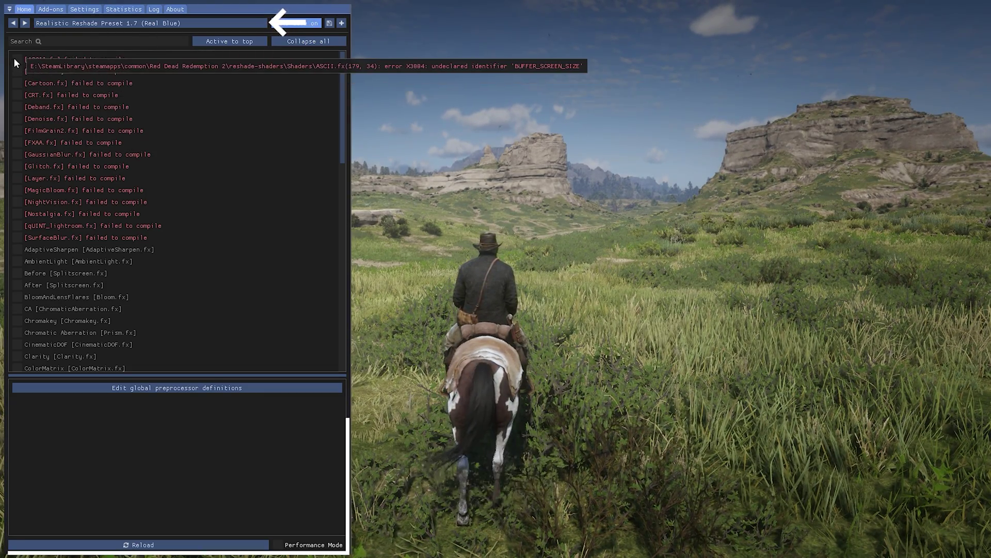
click(17, 250)
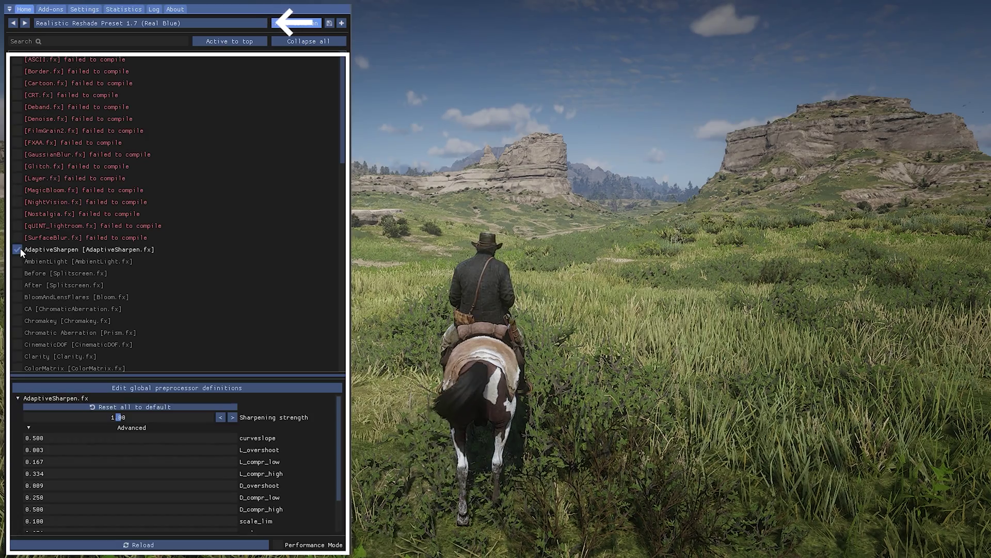
click(17, 250)
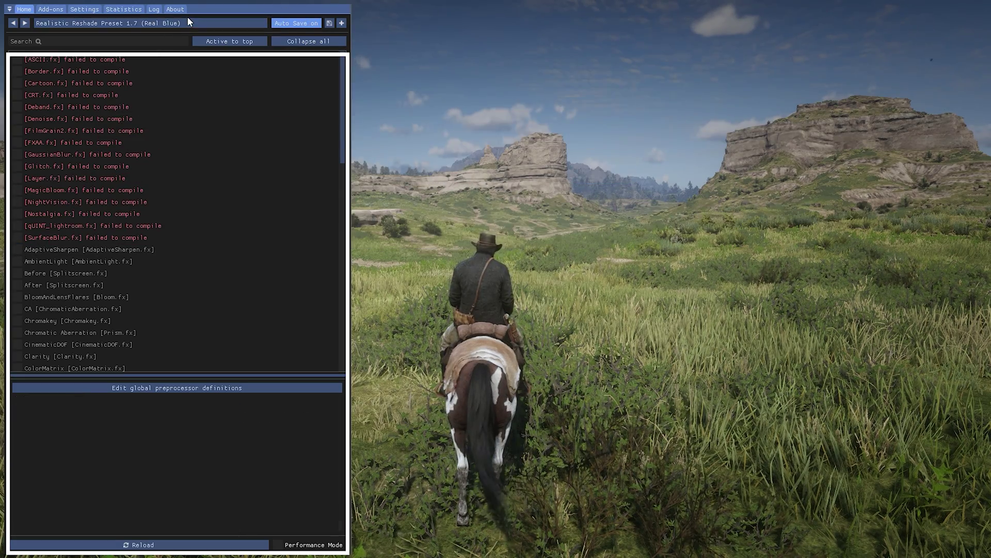
click(243, 23)
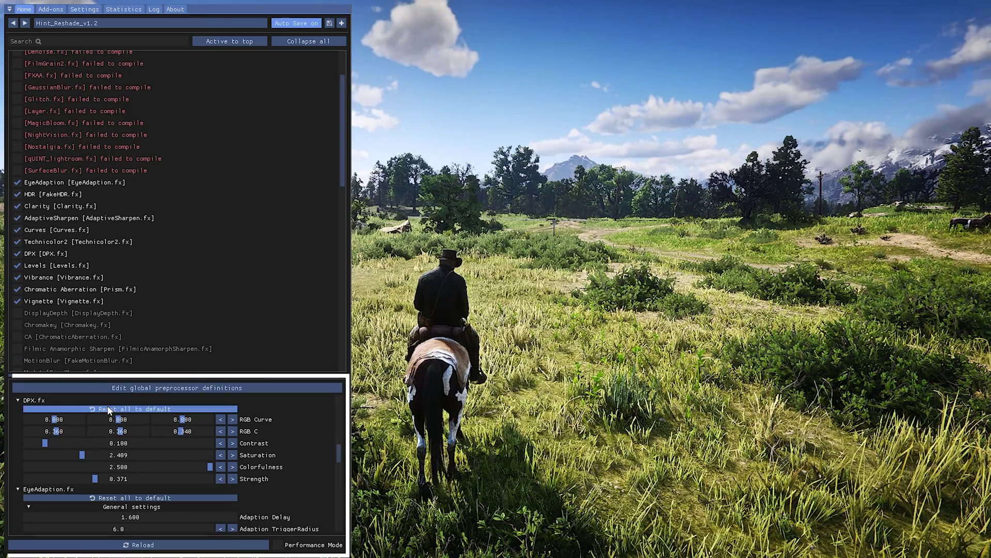